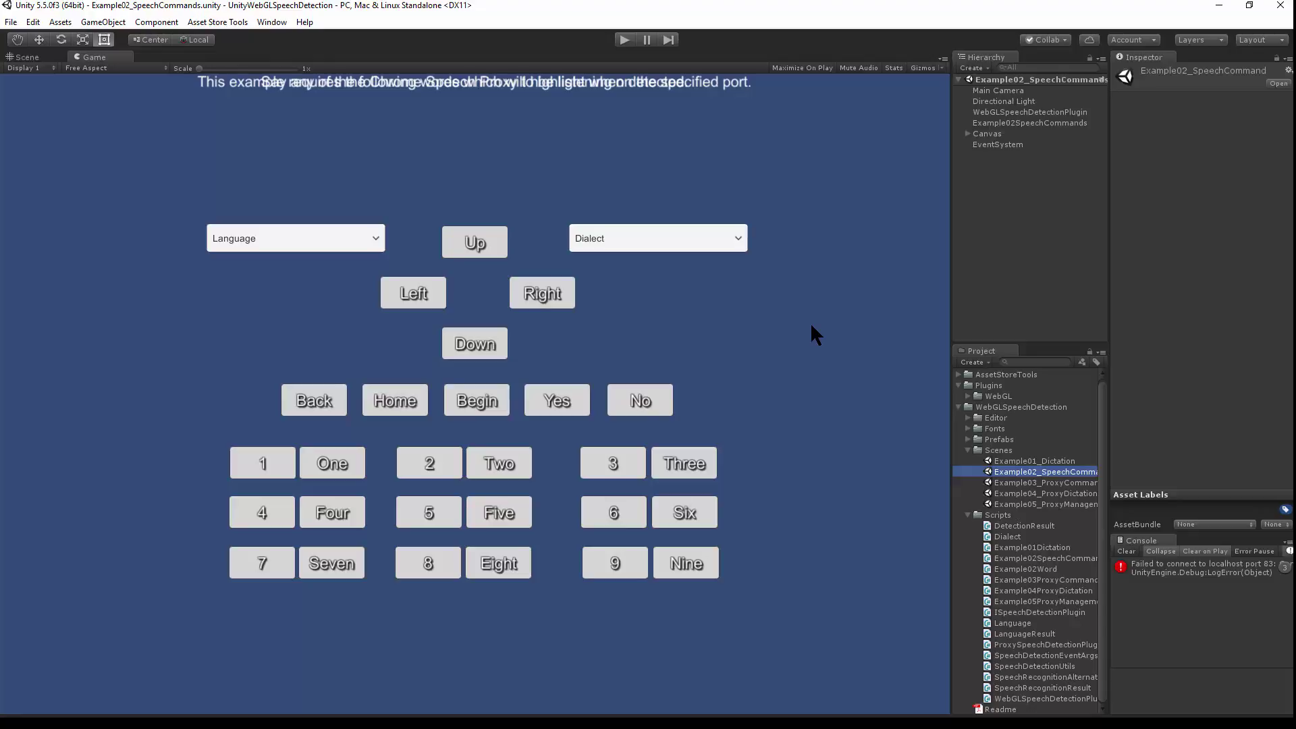
# Open and play the Example05_ProxyManagement scene, then launch the Chrome speech proxy.
pyautogui.doubleClick(1019, 504)
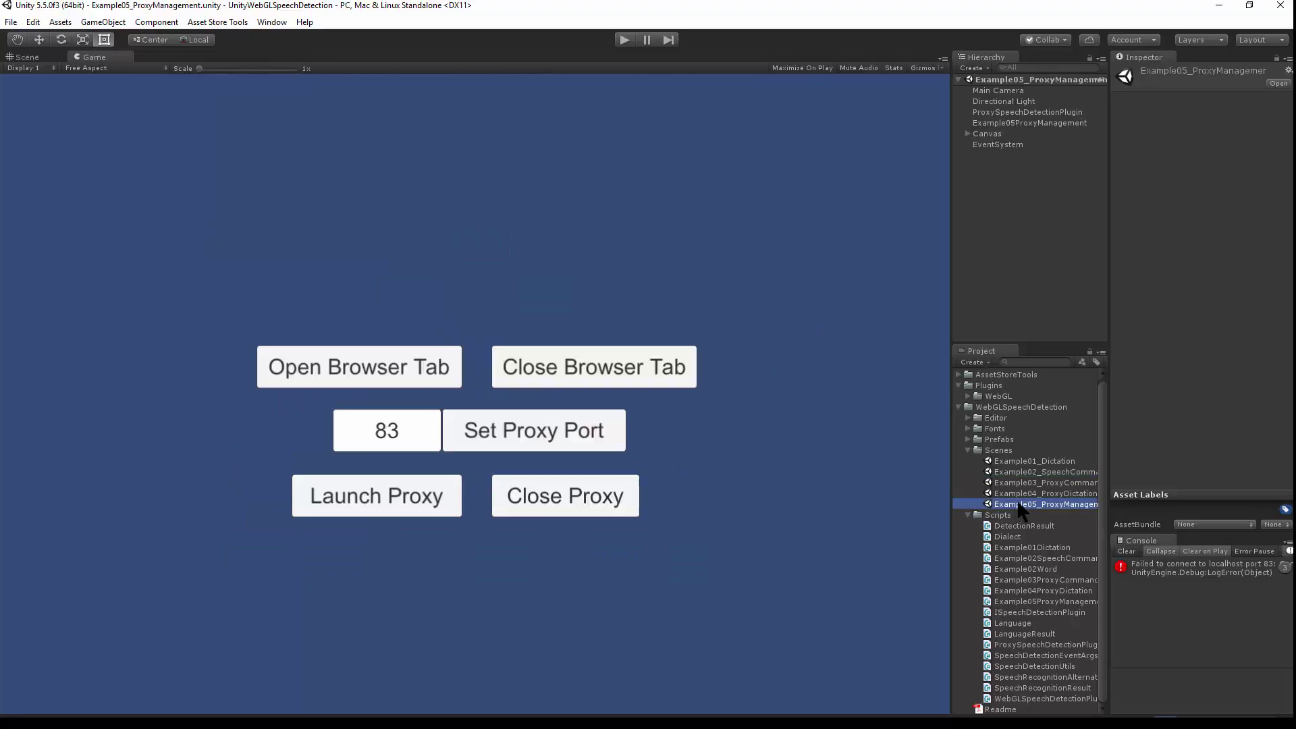
pyautogui.click(625, 41)
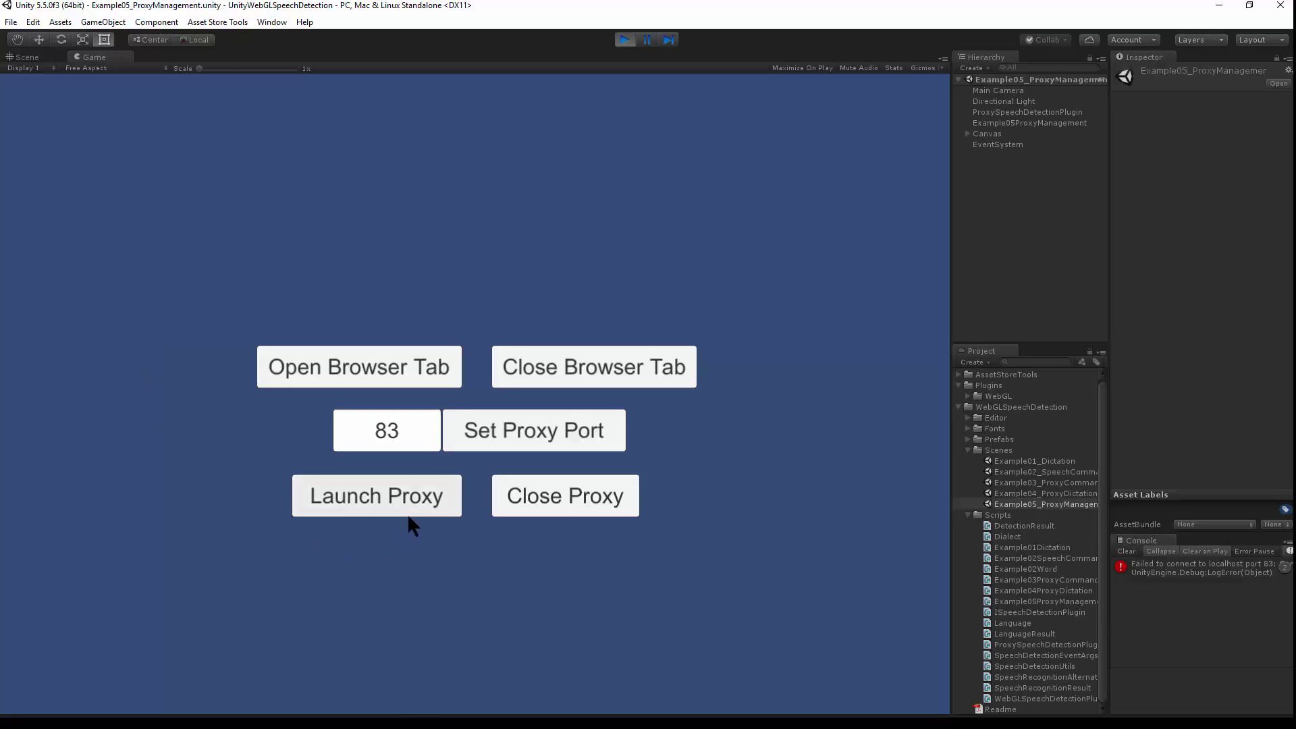
pyautogui.click(392, 496)
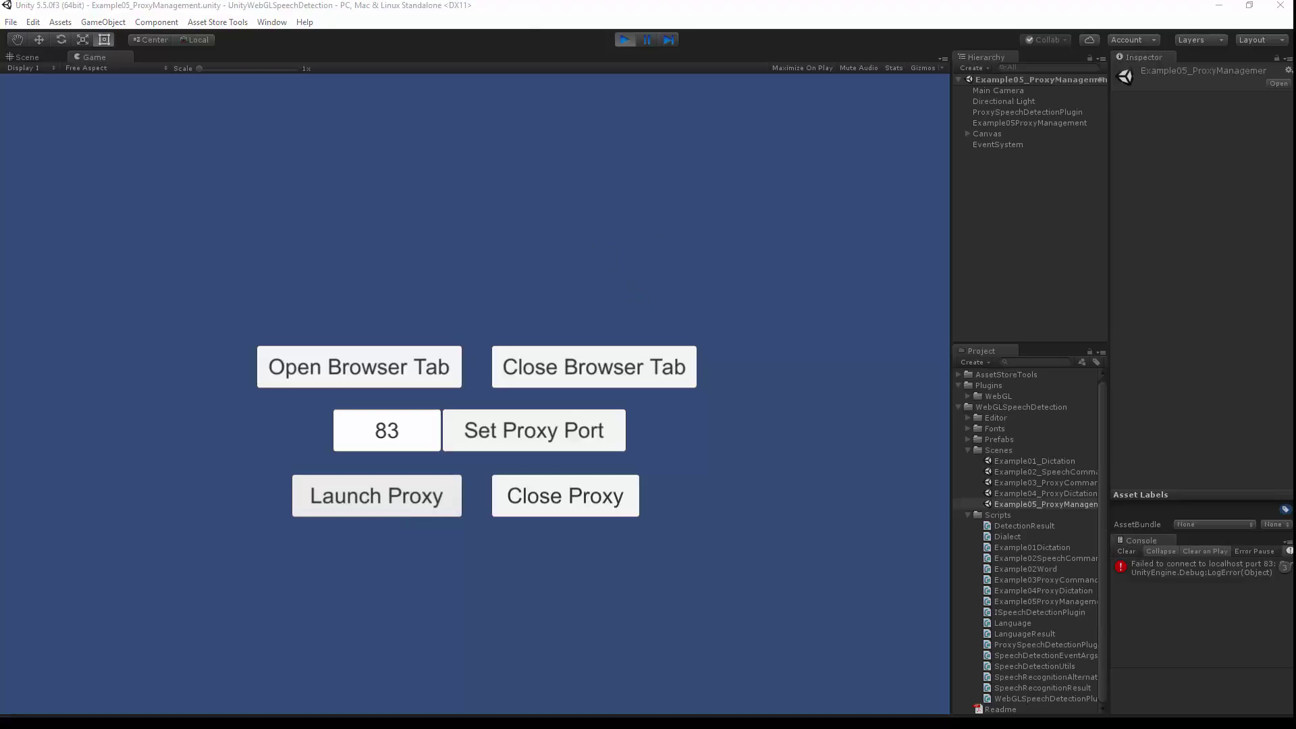
# Center the Chrome Speech Proxy window and open its localhost:83 page in a maximized Chrome.
pyautogui.moveTo(604, 57); pyautogui.dragTo(648, 0)
pyautogui.click(354, 368)
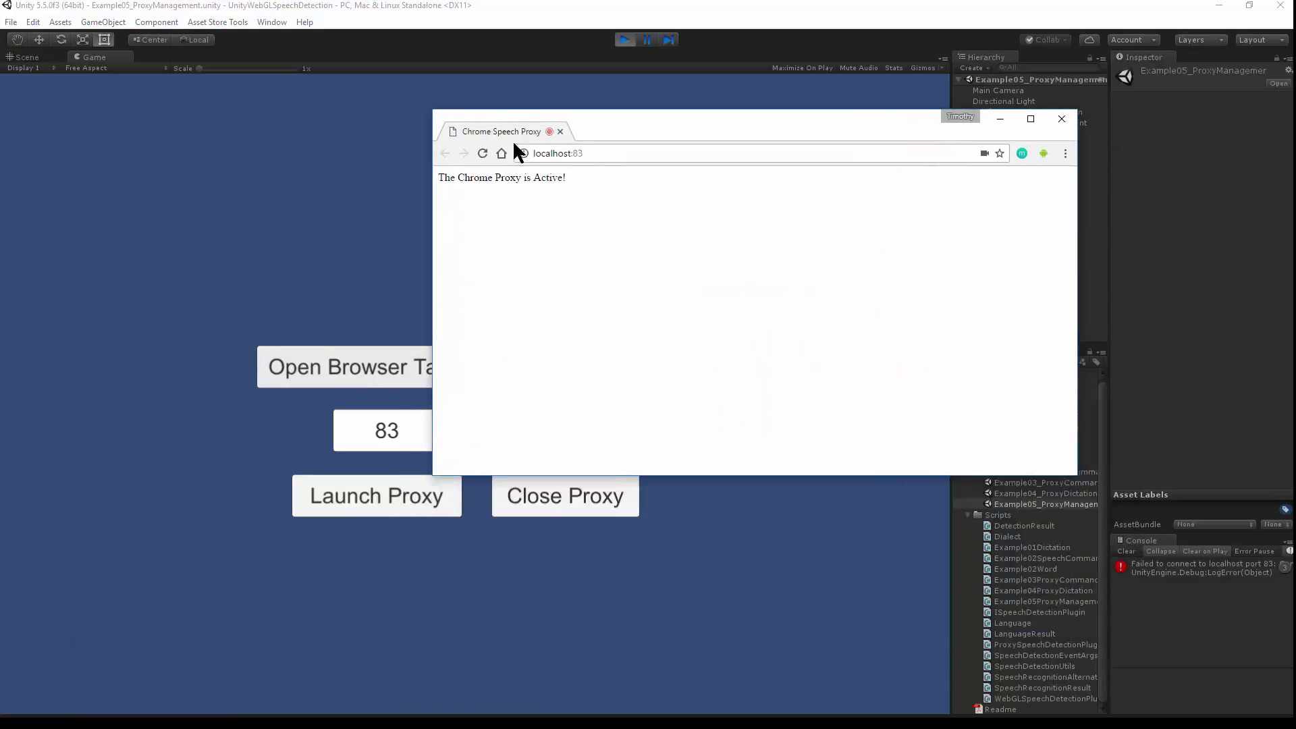
pyautogui.doubleClick(512, 139)
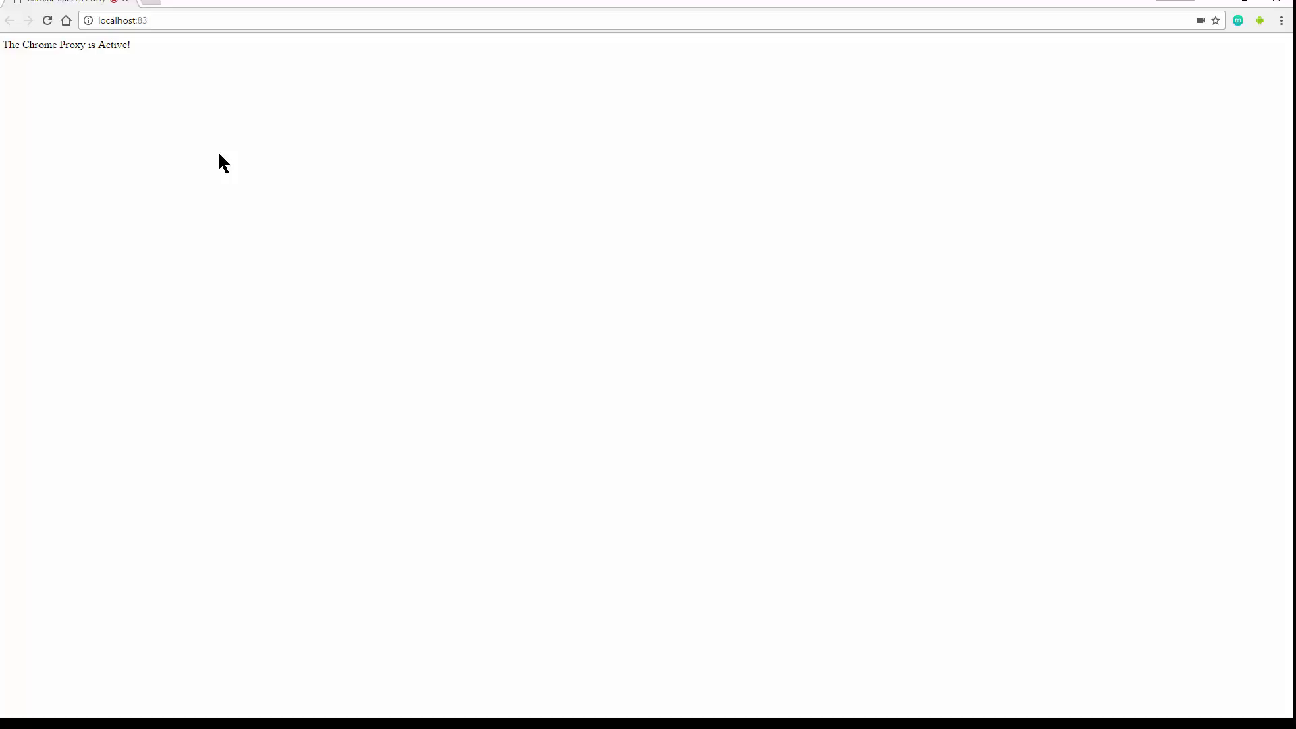
# Minimize Chrome with Super+Down once the page shows 'The Chrome Proxy is Active!'.
pyautogui.press('super+Down')
pyautogui.press('super+Down')
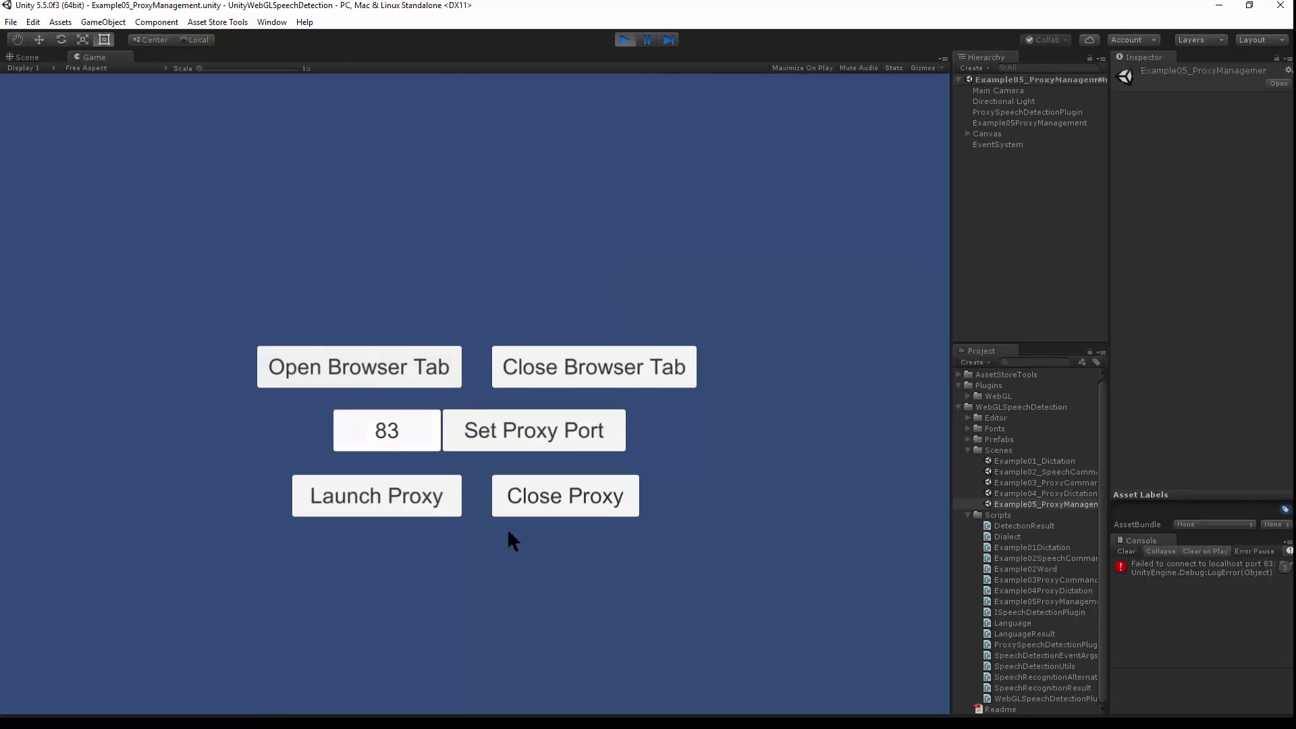
# Stop Play mode, then open and play the Example04_ProxyDictation scene.
pyautogui.click(623, 40)
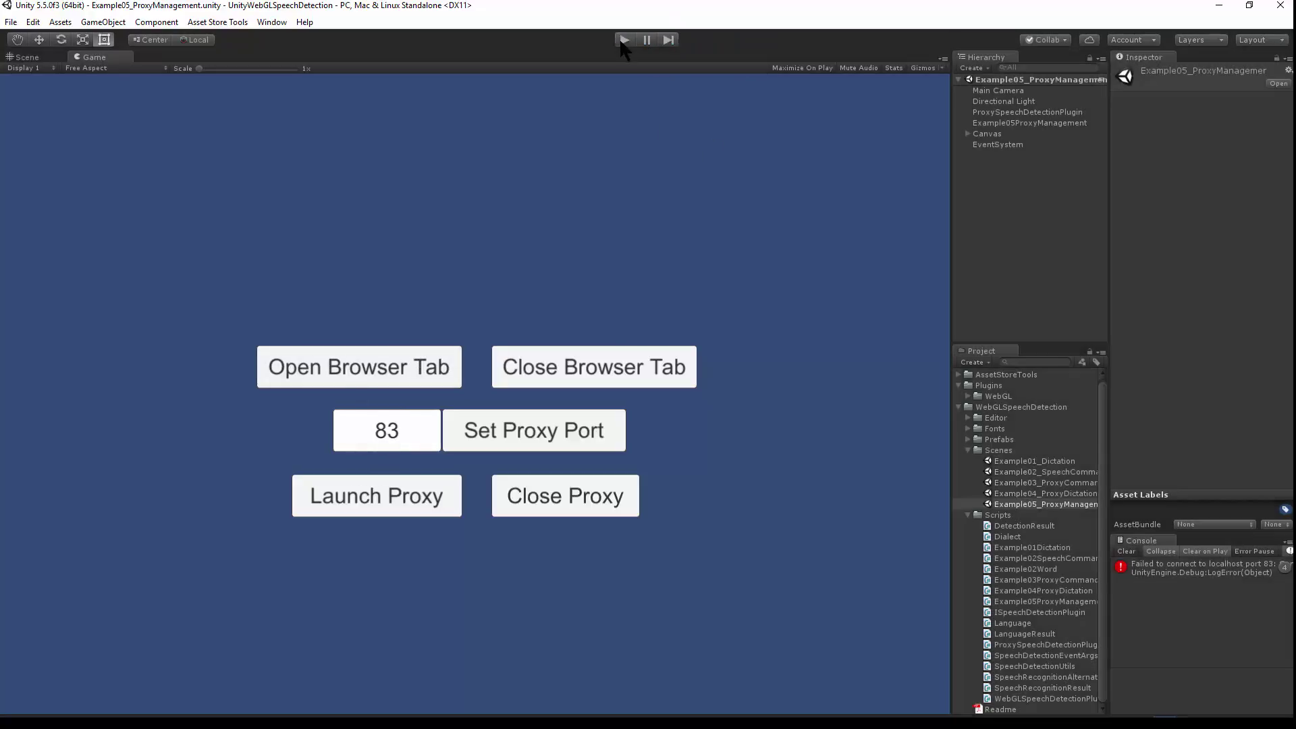
pyautogui.doubleClick(1034, 494)
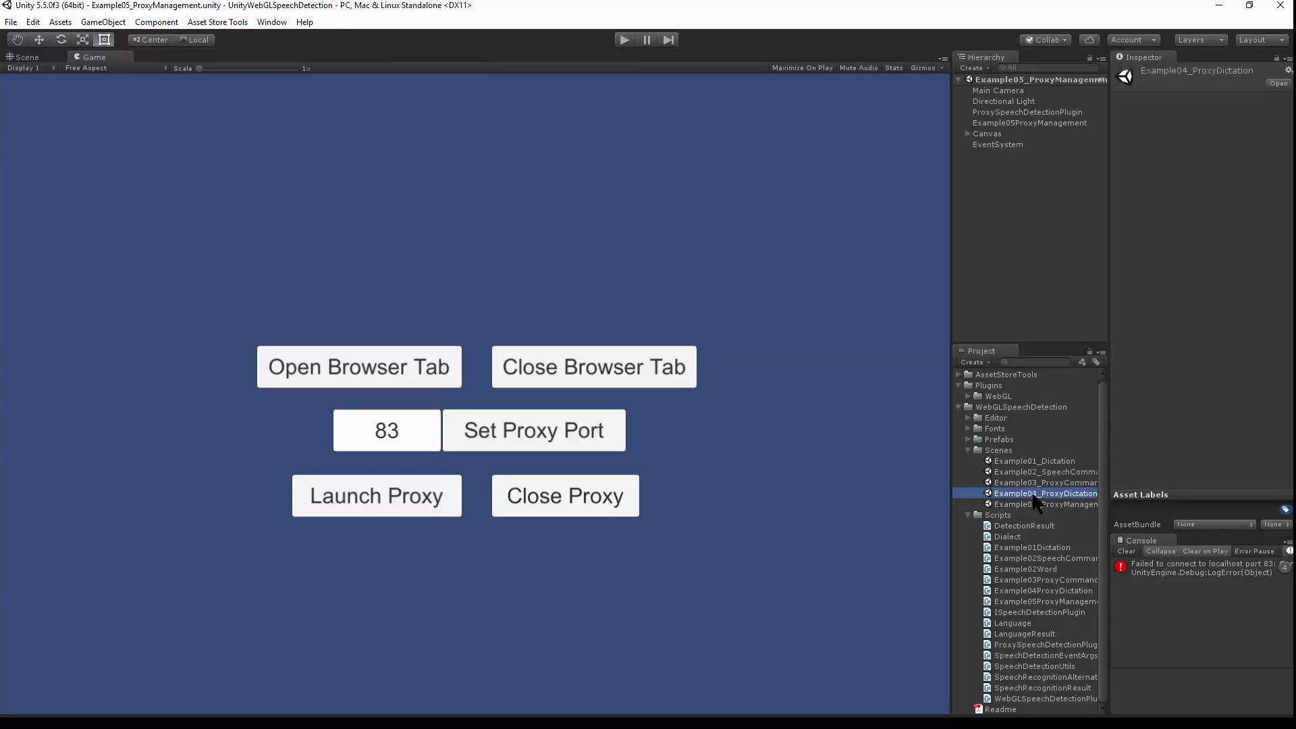
pyautogui.click(624, 42)
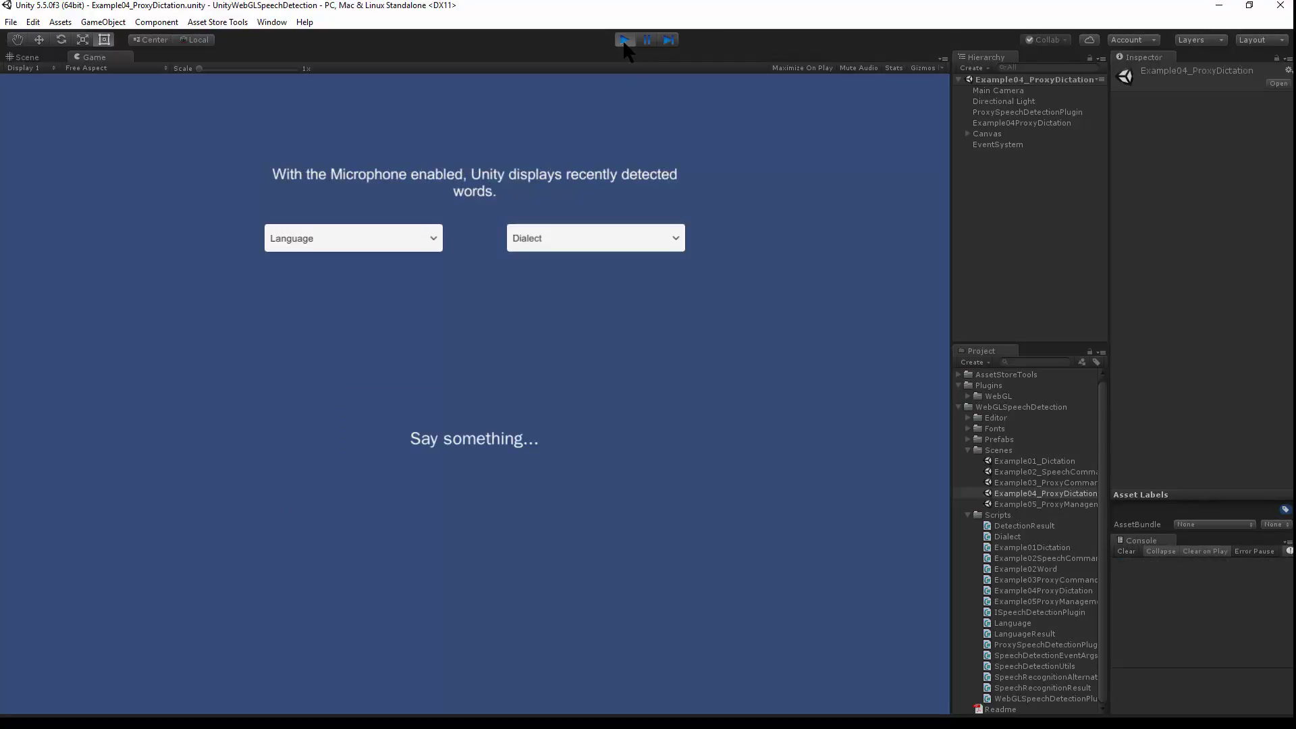
# Bring the Chrome Speech Proxy window forward and drag it off the Game view.
pyautogui.hotkey('alt', 'Tab')
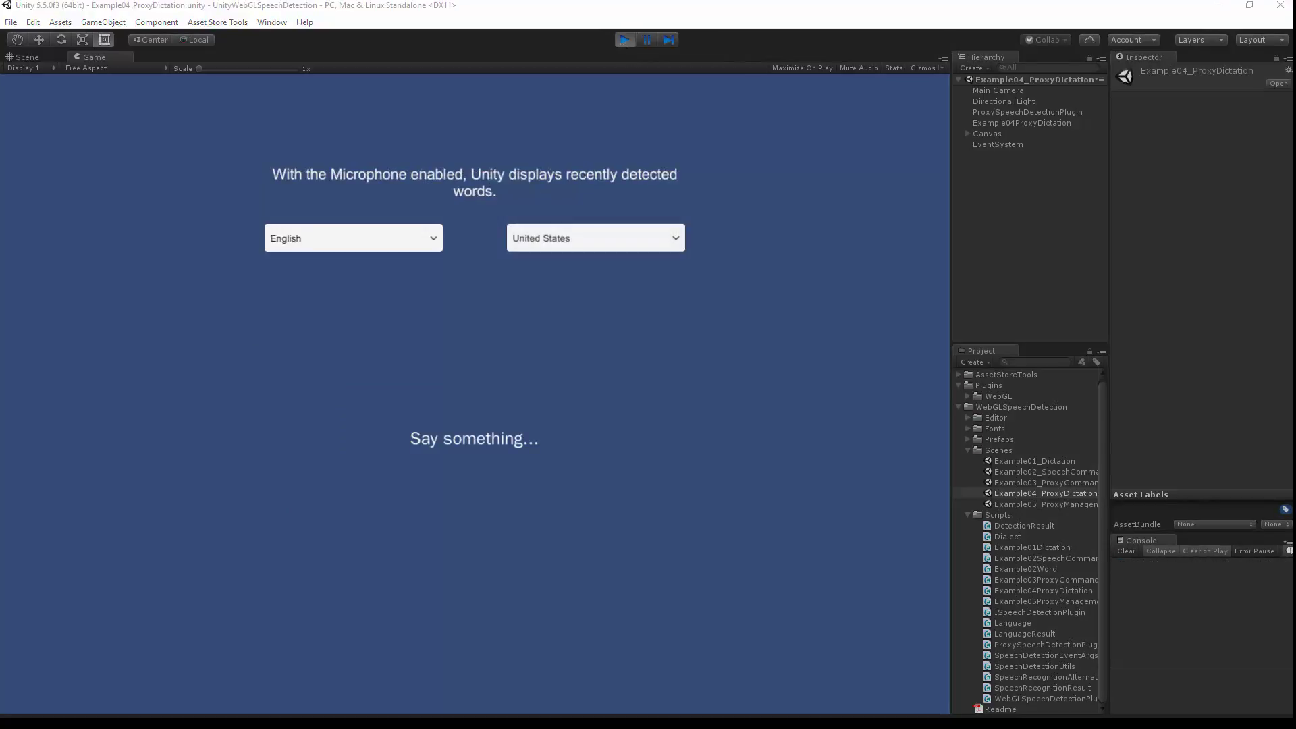
pyautogui.moveTo(577, 110); pyautogui.dragTo(540, 228)
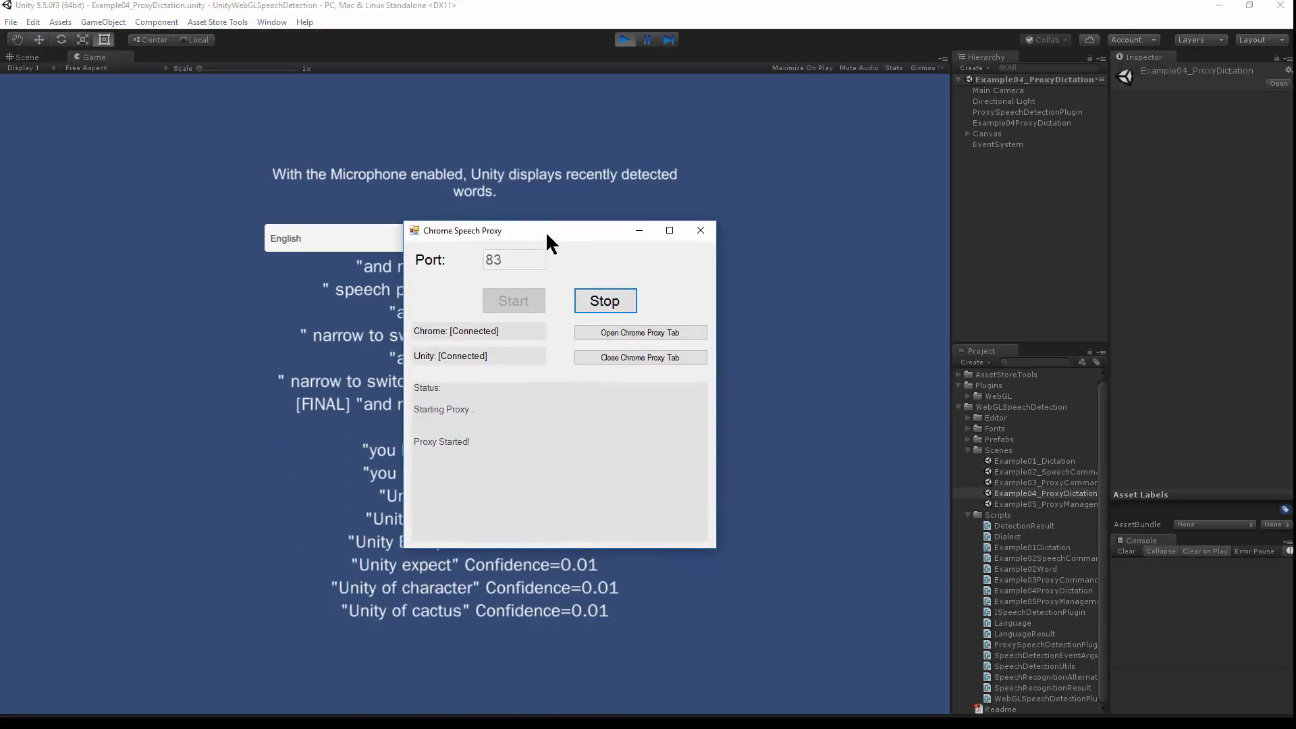
pyautogui.moveTo(549, 231); pyautogui.dragTo(743, 0)
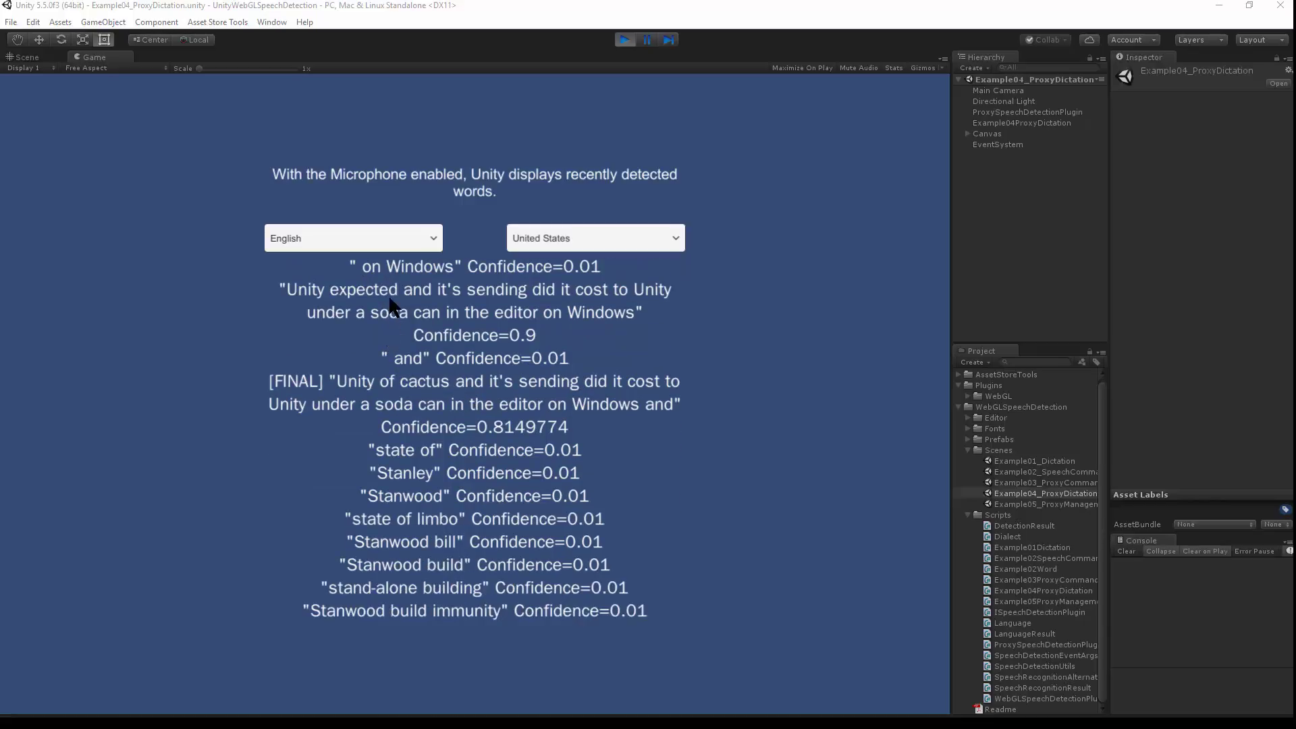
# Switch the dictation language to Chinese.
pyautogui.click(385, 236)
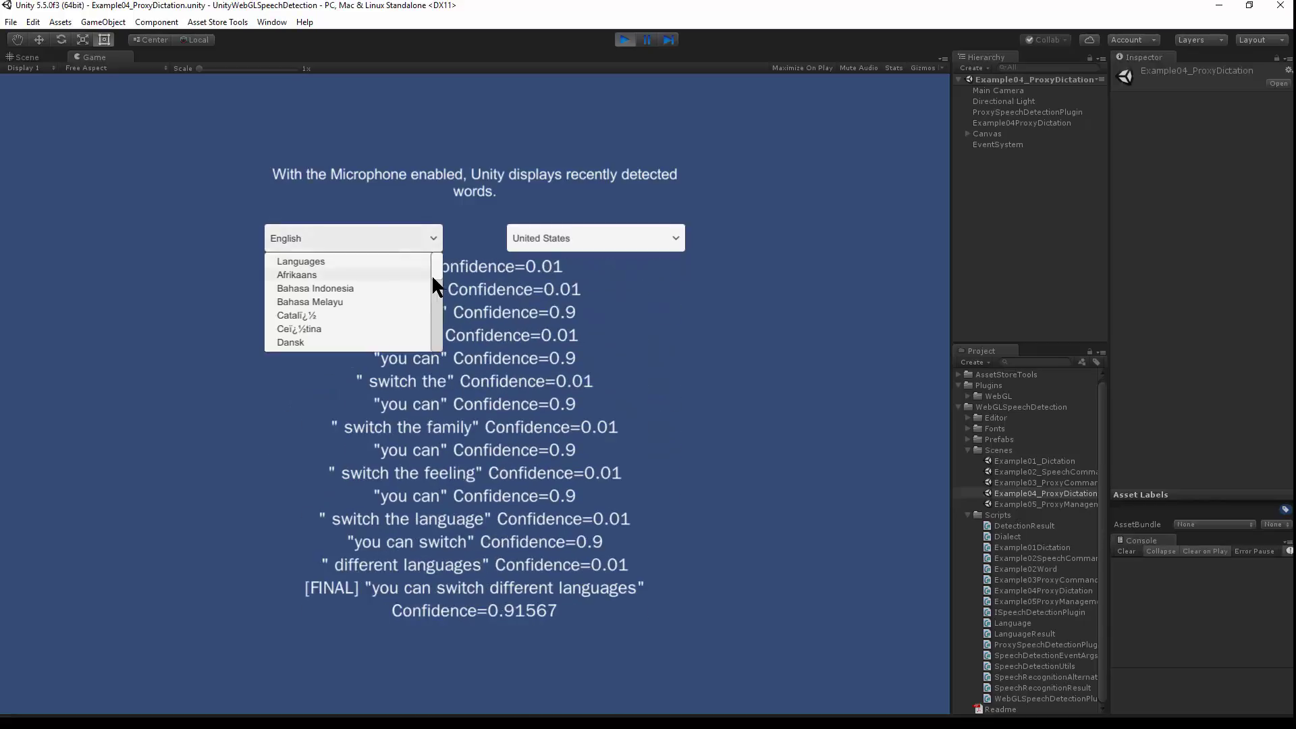
pyautogui.moveTo(436, 270); pyautogui.dragTo(436, 344)
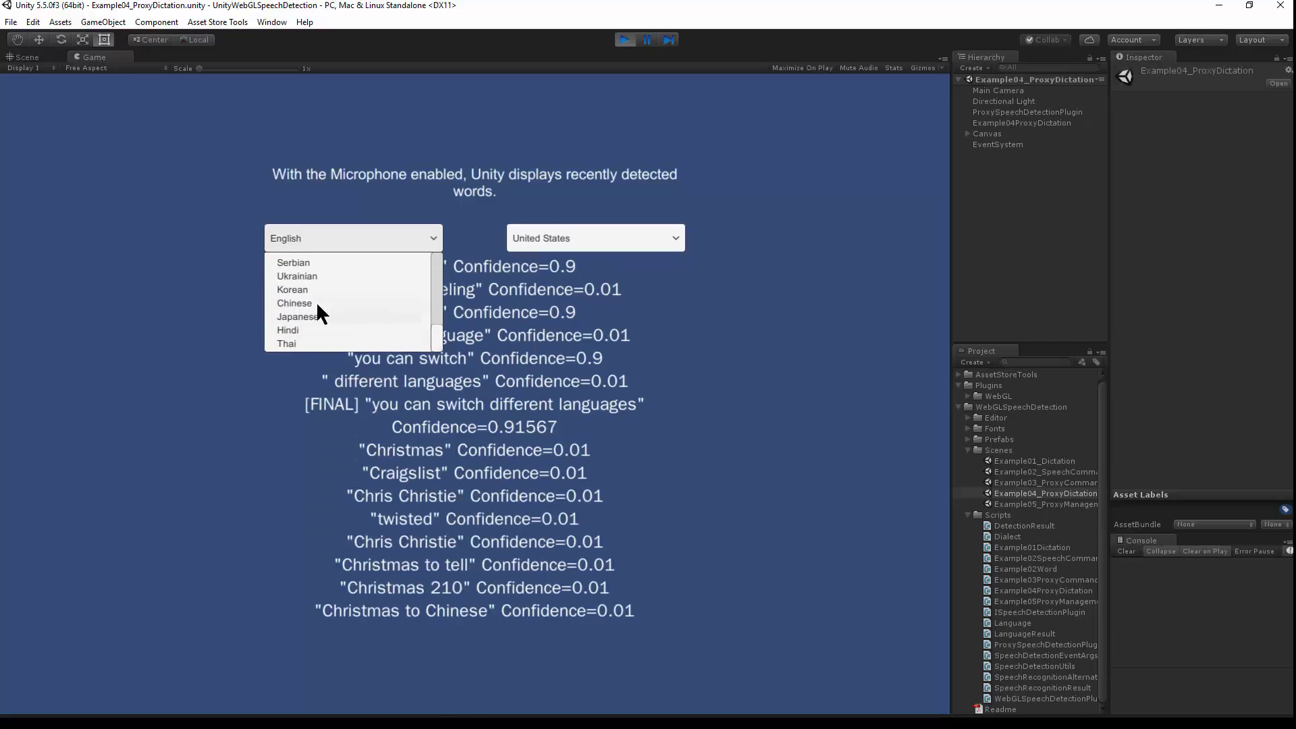
pyautogui.click(308, 299)
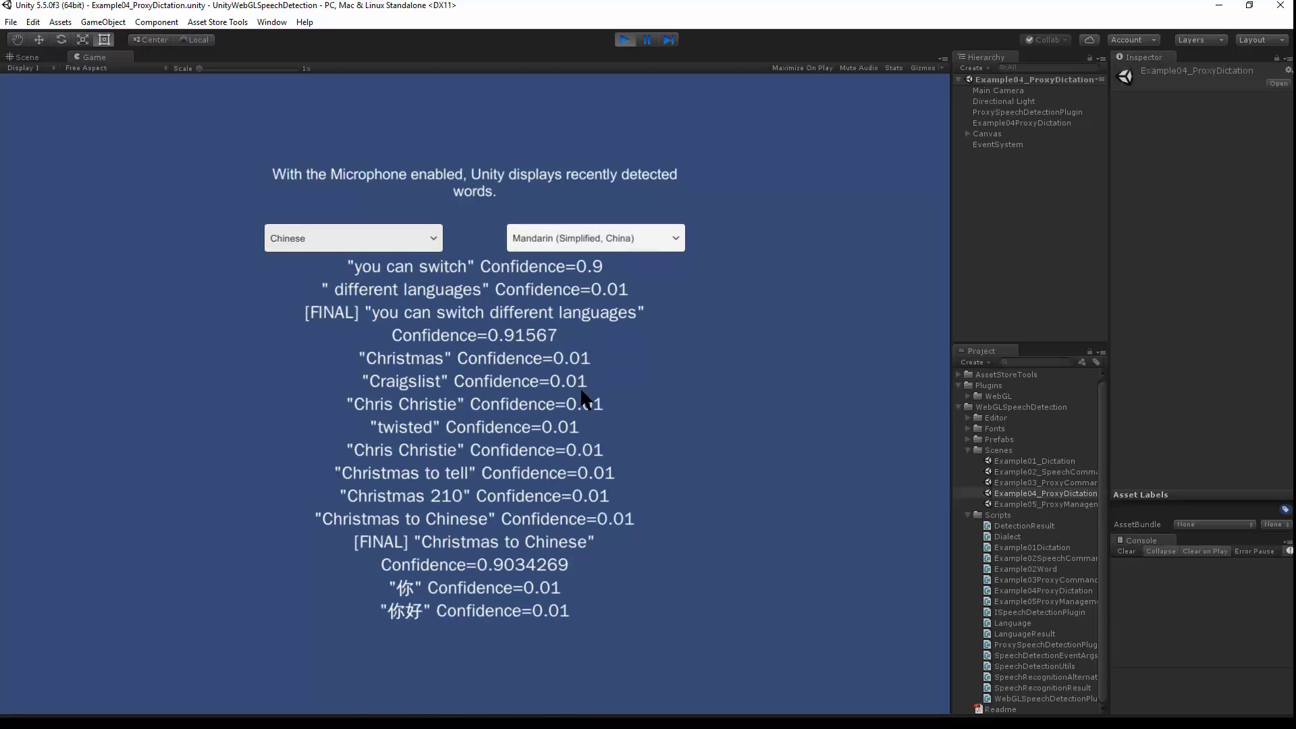
# Switch the dictation language to Japanese and test spoken Japanese phrases.
pyautogui.click(327, 233)
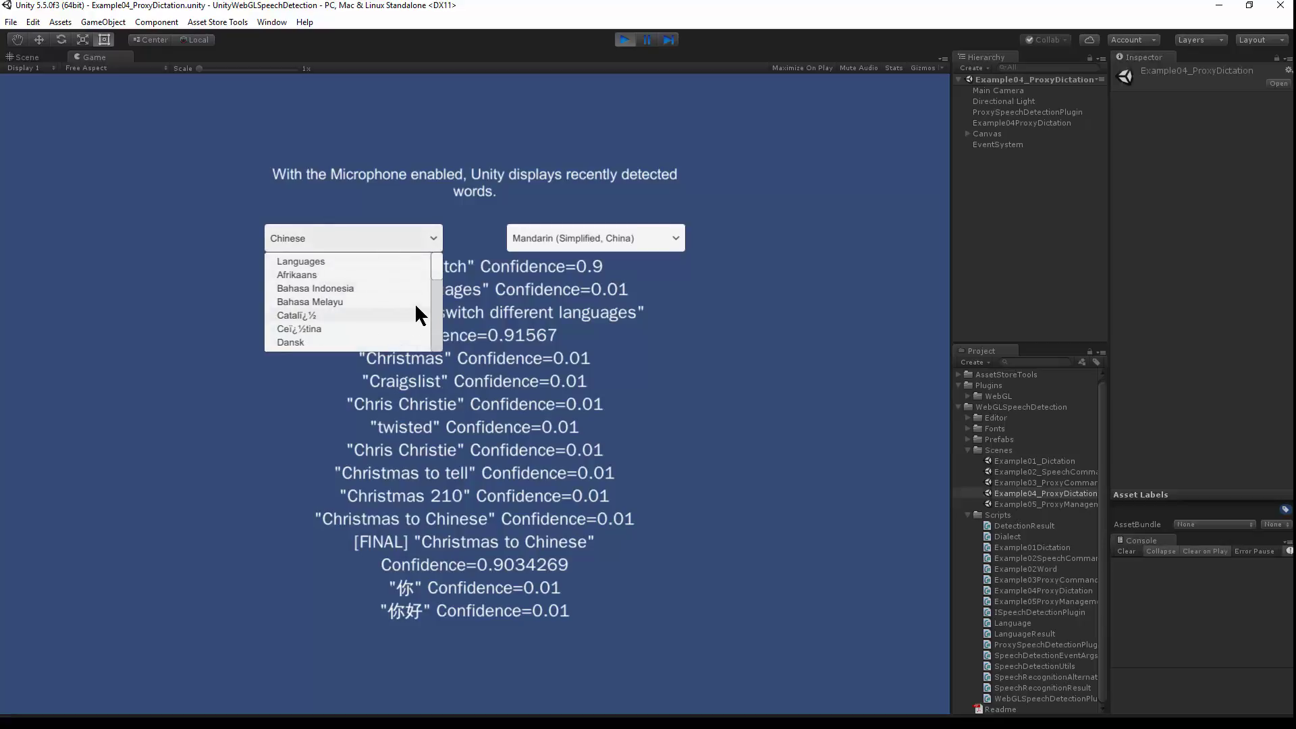
pyautogui.moveTo(436, 269); pyautogui.dragTo(419, 339)
pyautogui.click(295, 340)
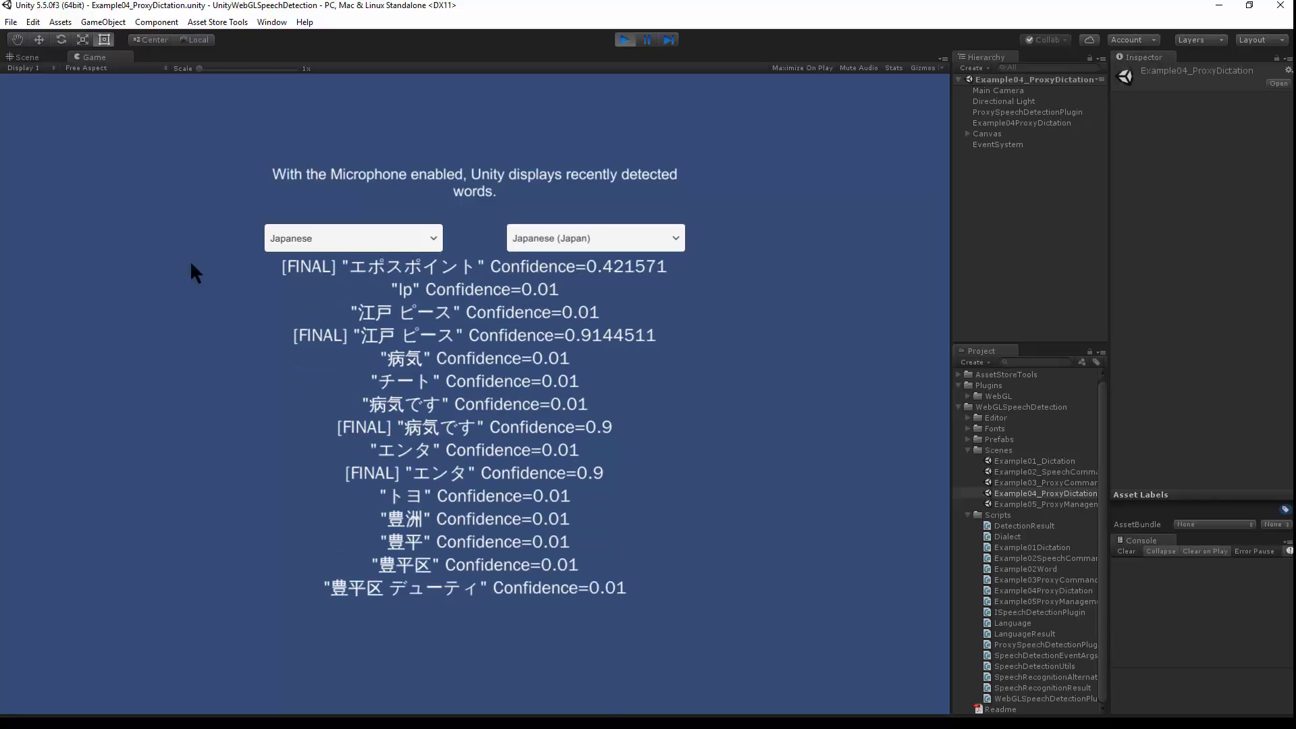
pyautogui.click(369, 243)
# Set dictation to English (United States), then stop and open Example03_ProxyCommands.
pyautogui.moveTo(436, 266)
pyautogui.mouseDown()
pyautogui.moveTo(437, 311)
pyautogui.moveTo(432, 284)
pyautogui.mouseUp()
pyautogui.click(313, 266)
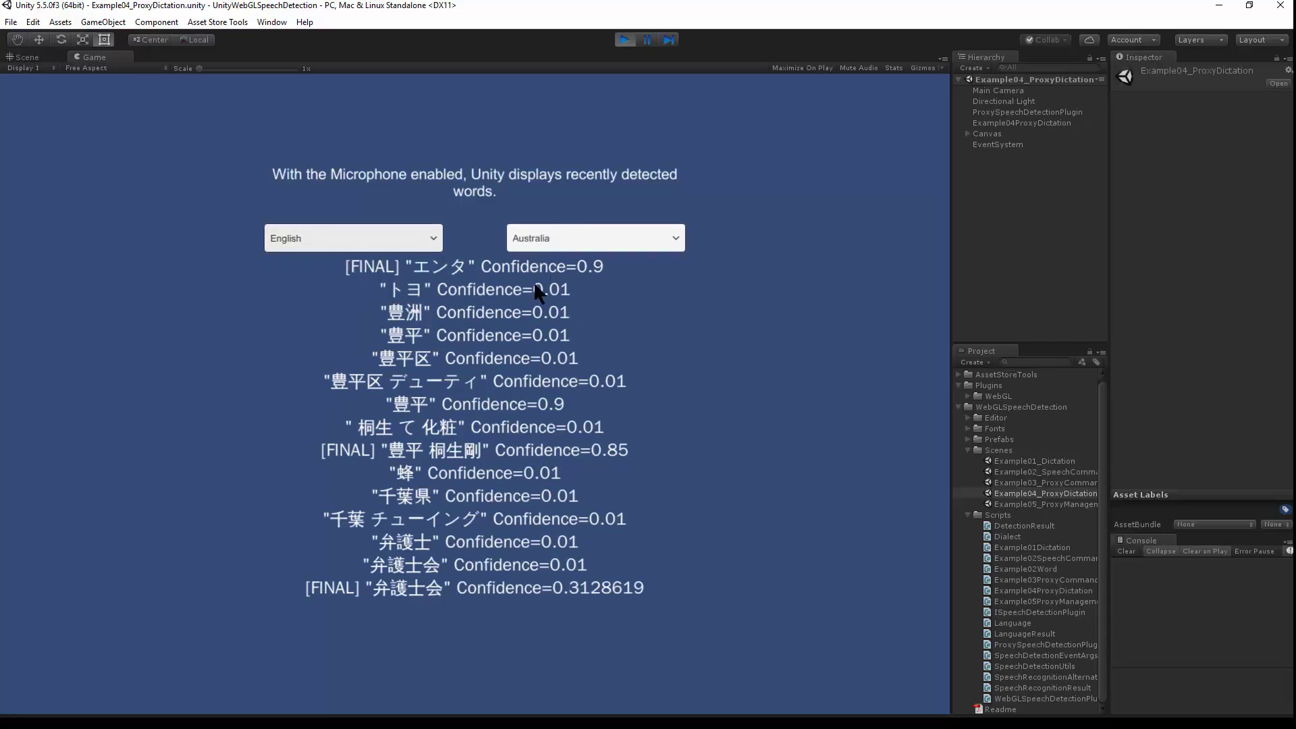
pyautogui.click(623, 238)
pyautogui.scroll(-1, 679, 283)
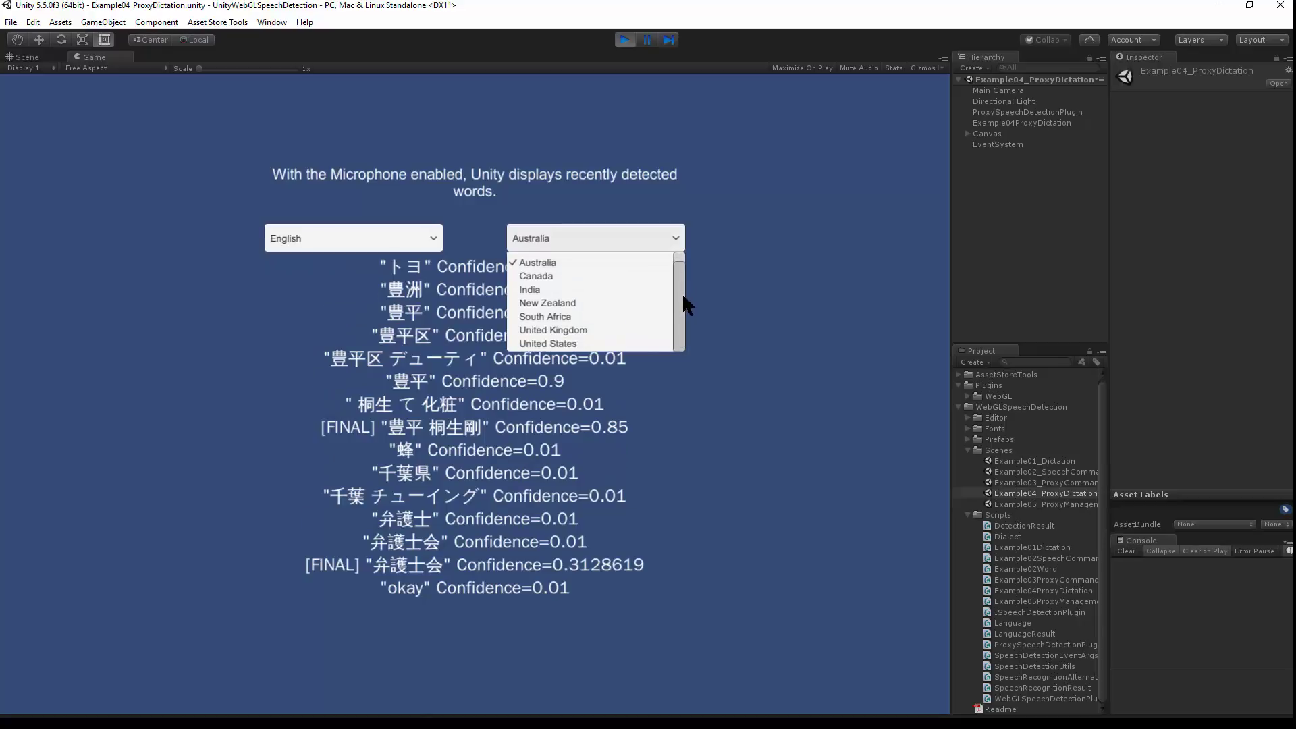
pyautogui.click(579, 345)
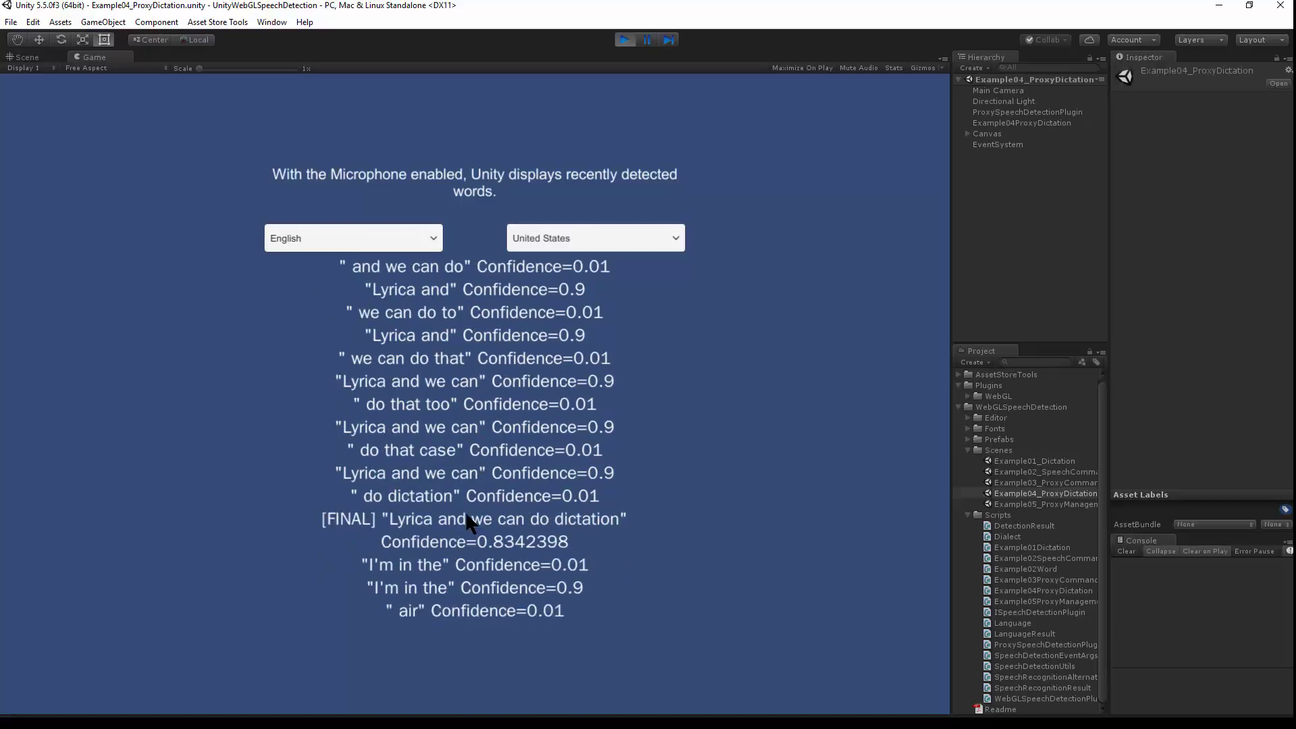
pyautogui.click(624, 39)
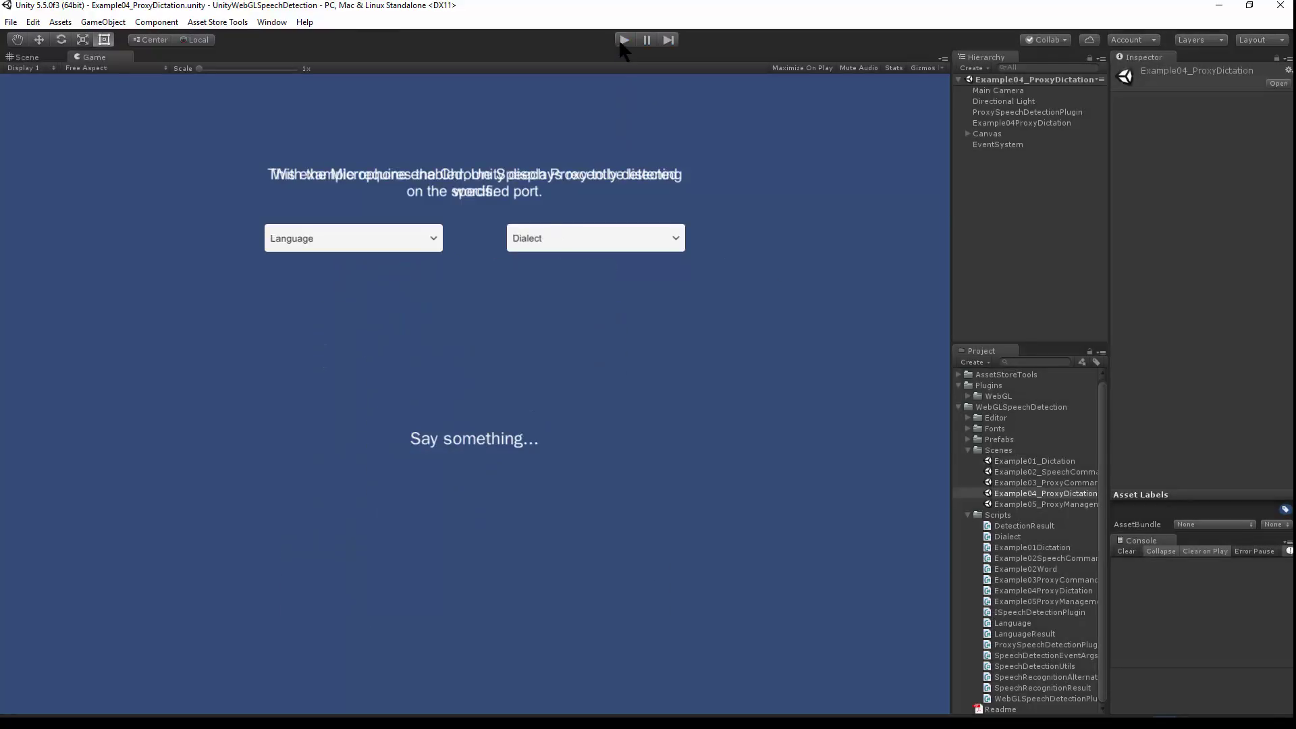
pyautogui.doubleClick(1069, 483)
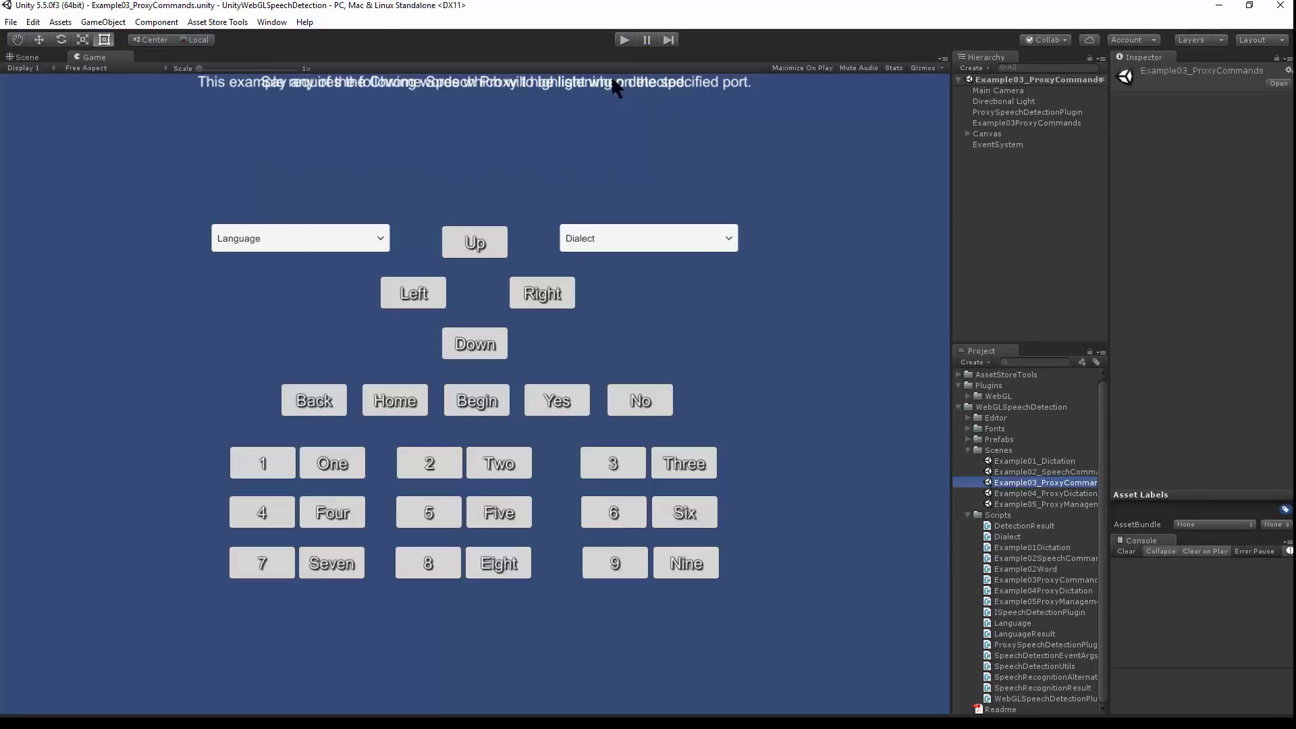
# Play the Example03_ProxyCommands scene and bring the Chrome Speech Proxy window forward.
pyautogui.click(625, 39)
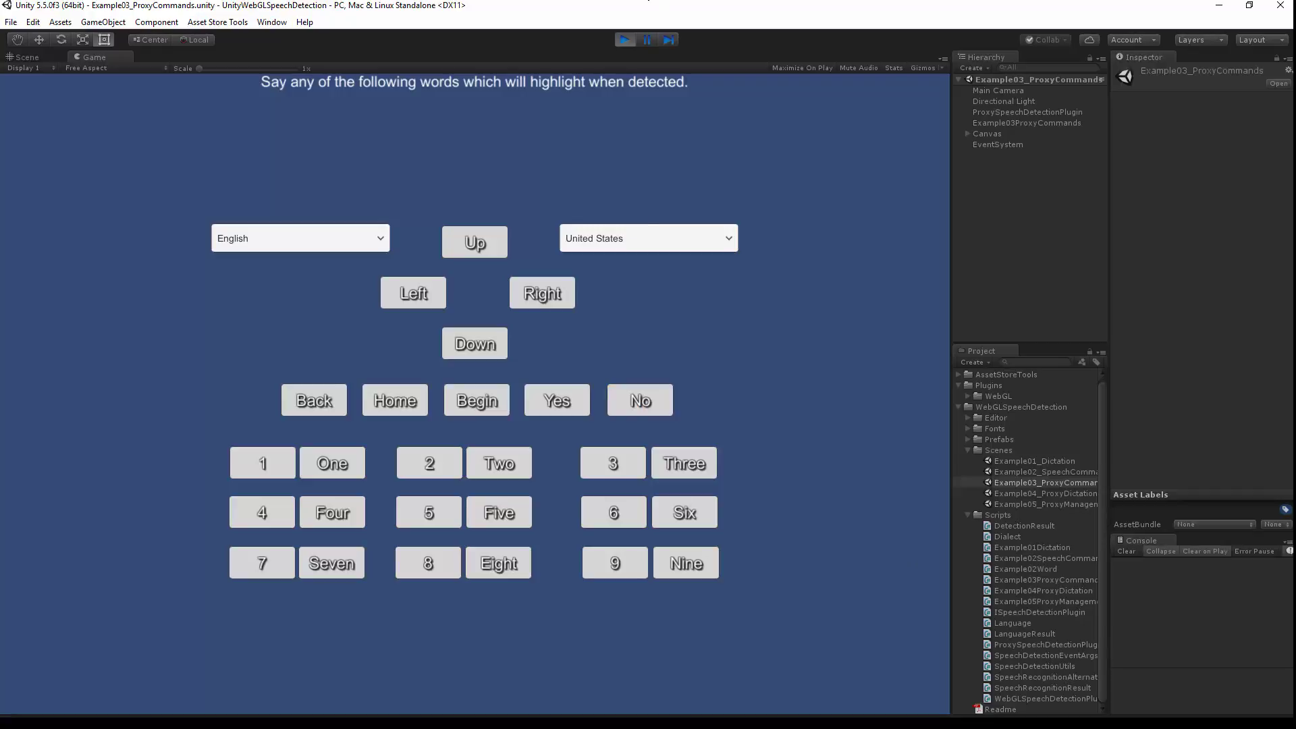
pyautogui.hotkey('alt', 'Tab')
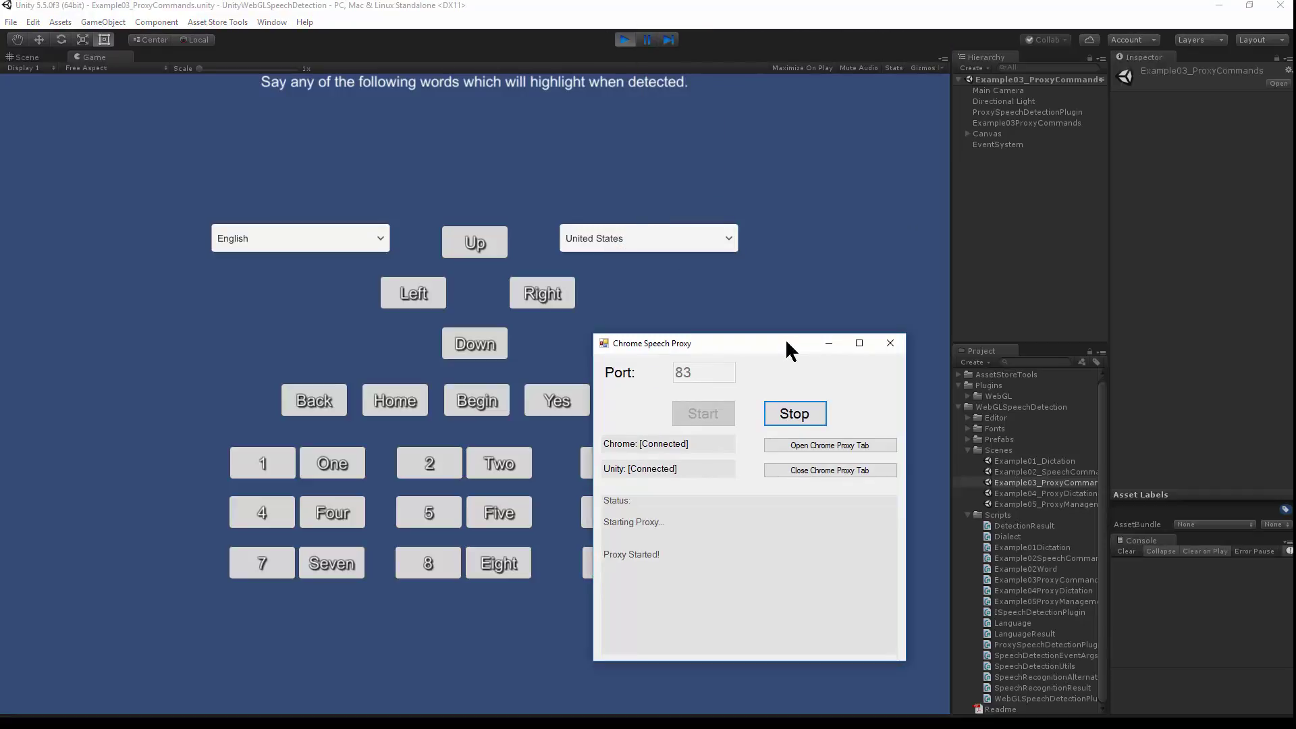
pyautogui.click(807, 92)
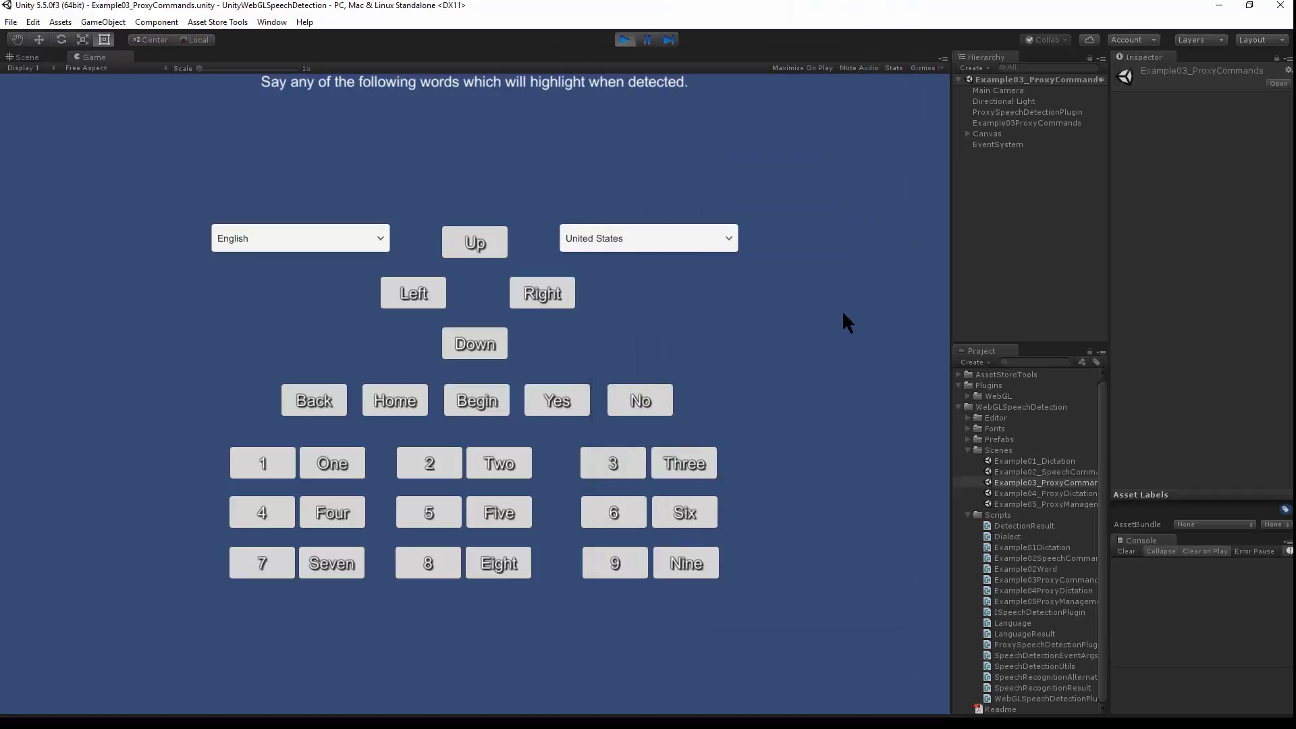